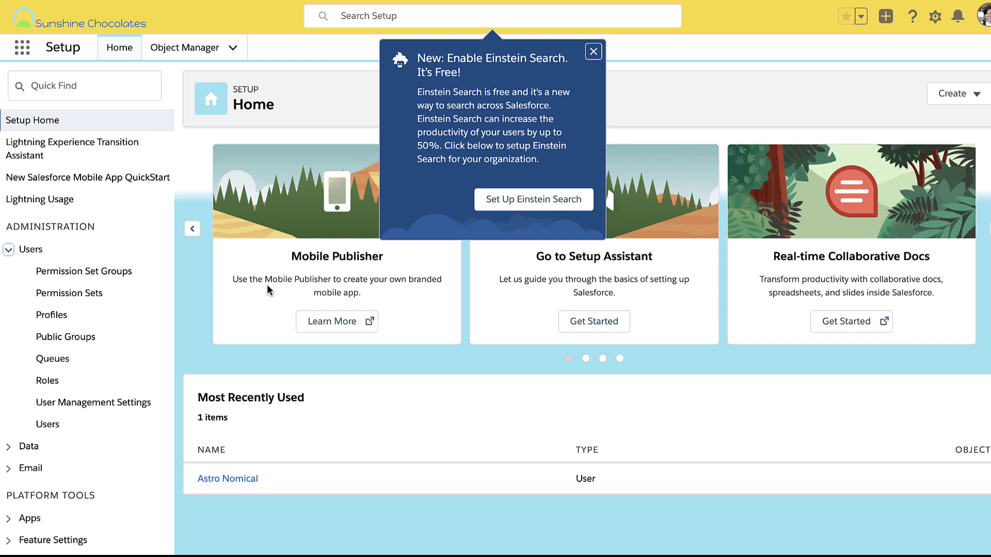
Step: Choose 'Set Up Einstein Search' from the Enable Einstein Search popup on Setup Home
left_click(525, 204)
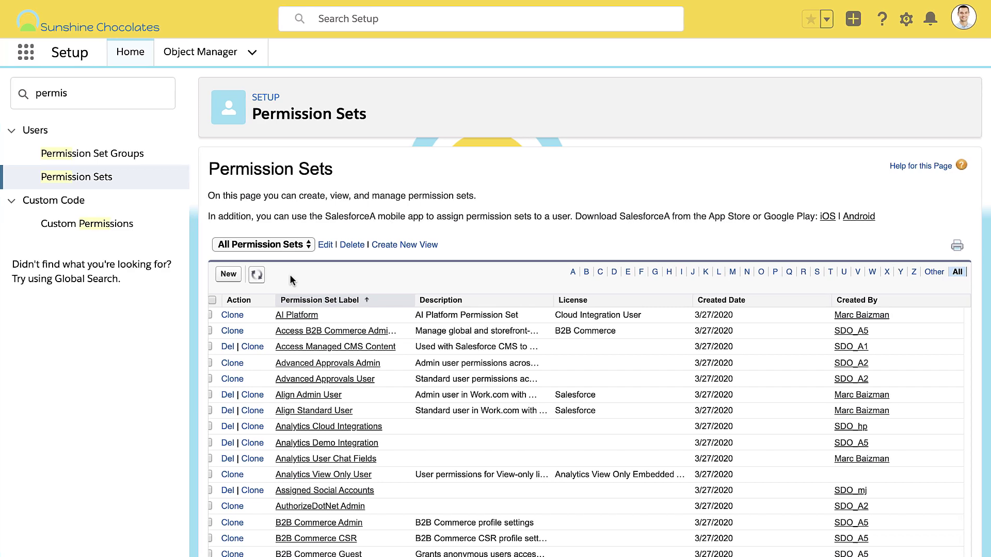
Step: Start a new permission set from the Permission Sets page
left_click(228, 274)
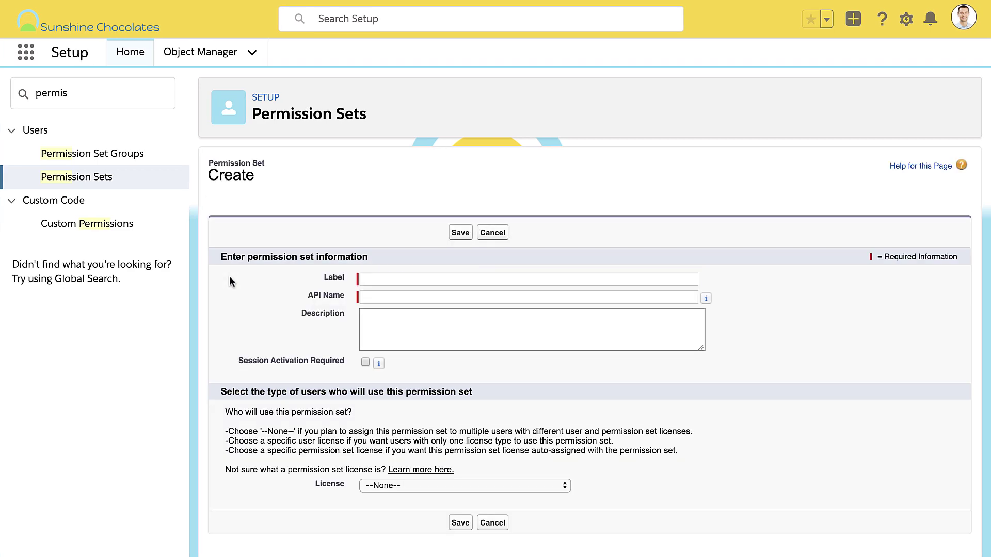
Step: Save a permission set labelled 'Einstein Search 2' (API name Einstein_Search_2) with the Einstein Search license
type("Einstein Search 2")
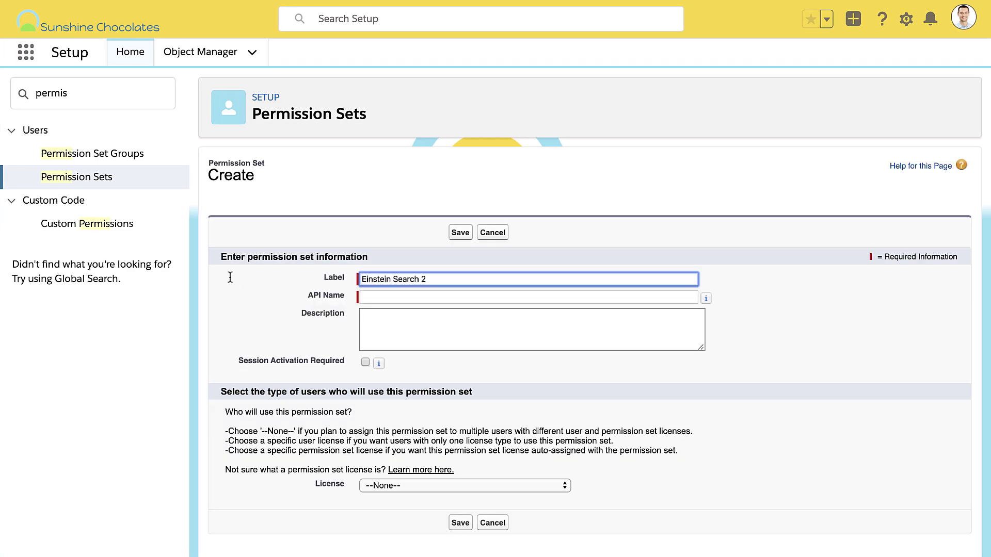
key("Tab")
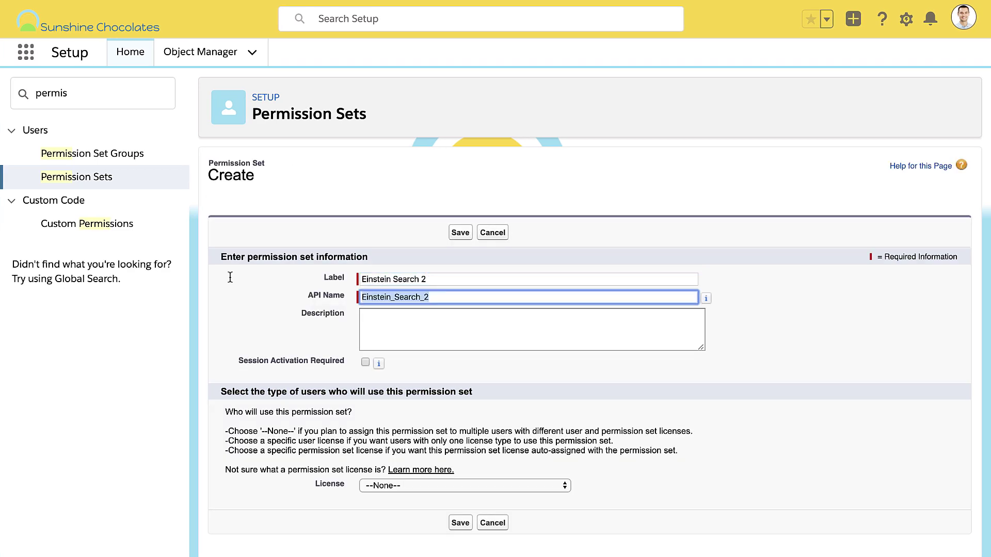
left_click(396, 487)
scroll(397, 487, "down", 15)
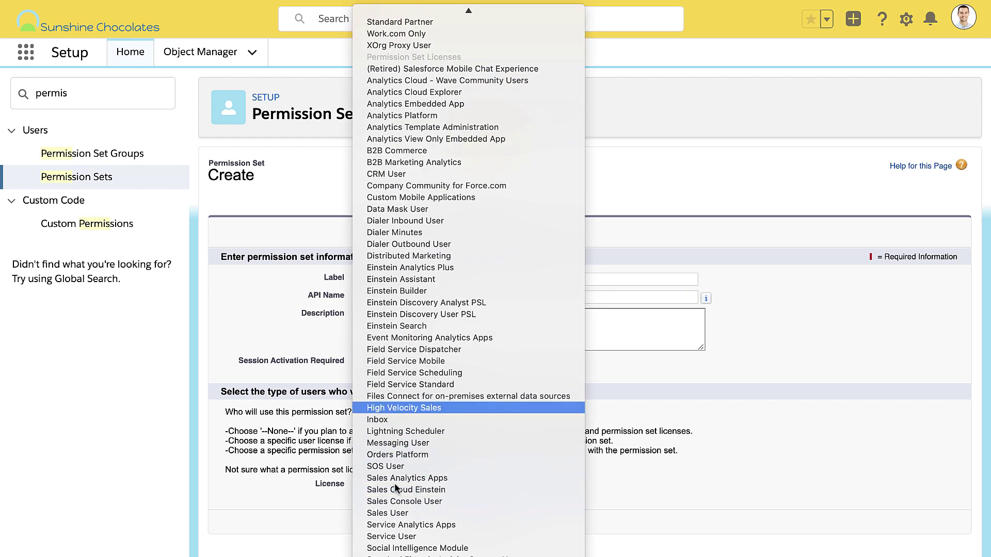
left_click(401, 327)
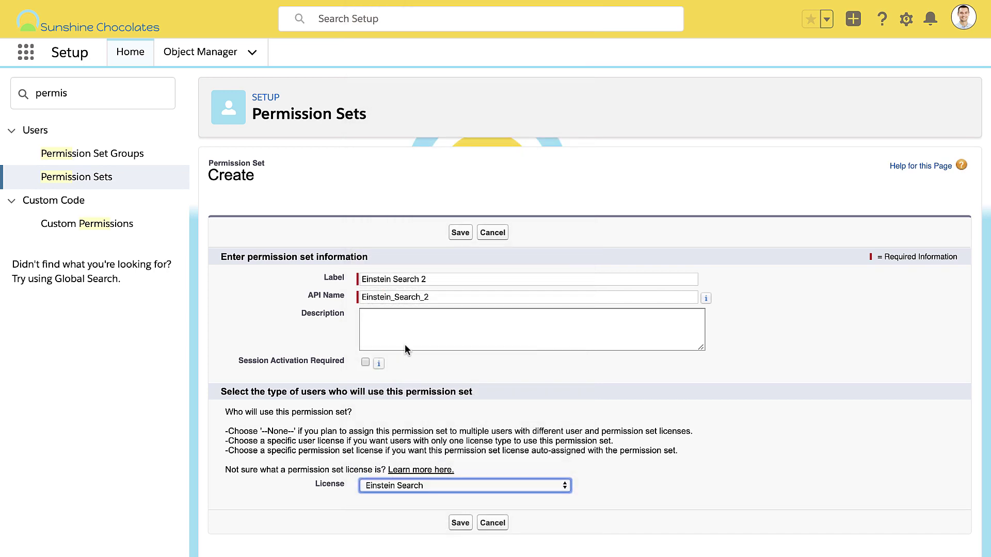
left_click(460, 522)
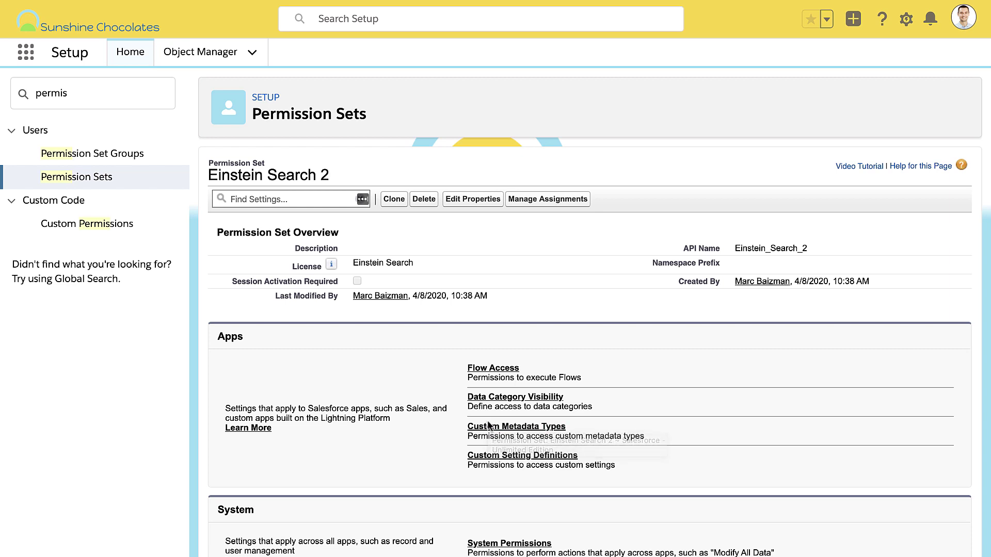
Step: Enable Einstein Search, Record Previews and Conversational Queries system permissions in Einstein Search 2 and confirm saving
left_click(509, 545)
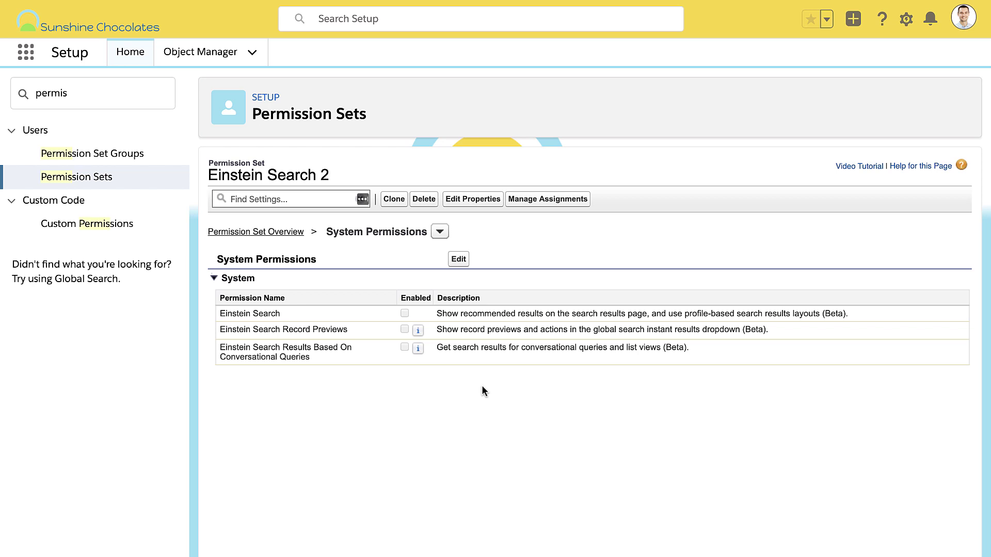
left_click(404, 315)
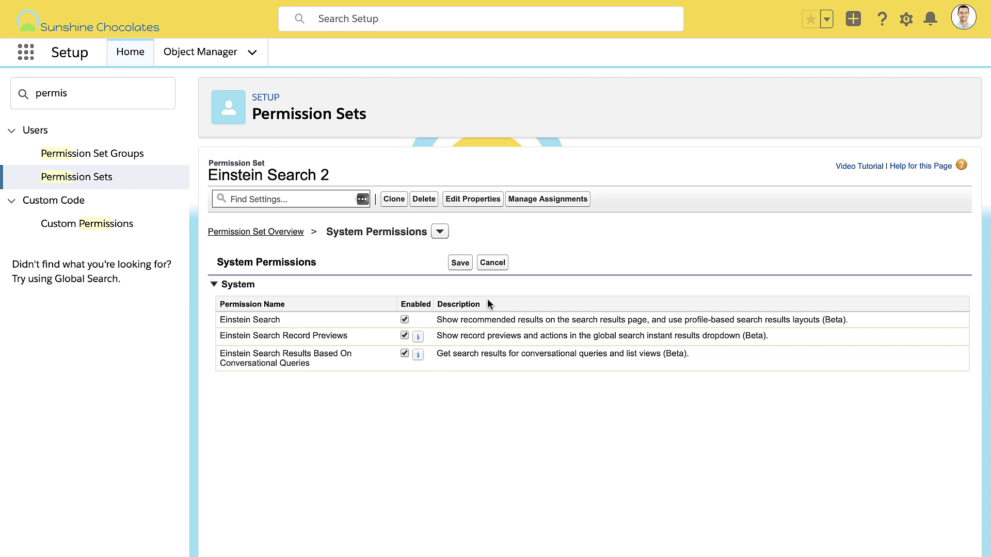
left_click(459, 264)
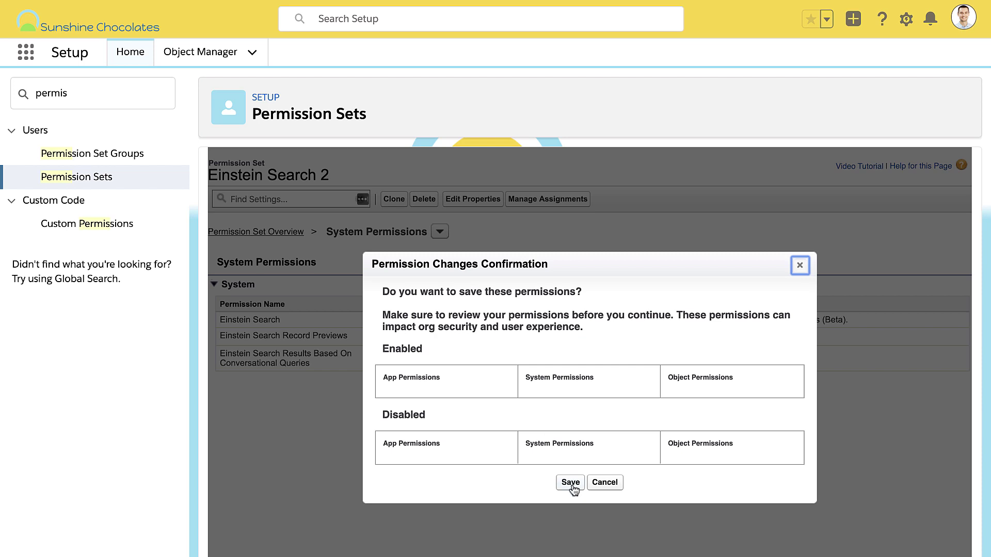
key("Return")
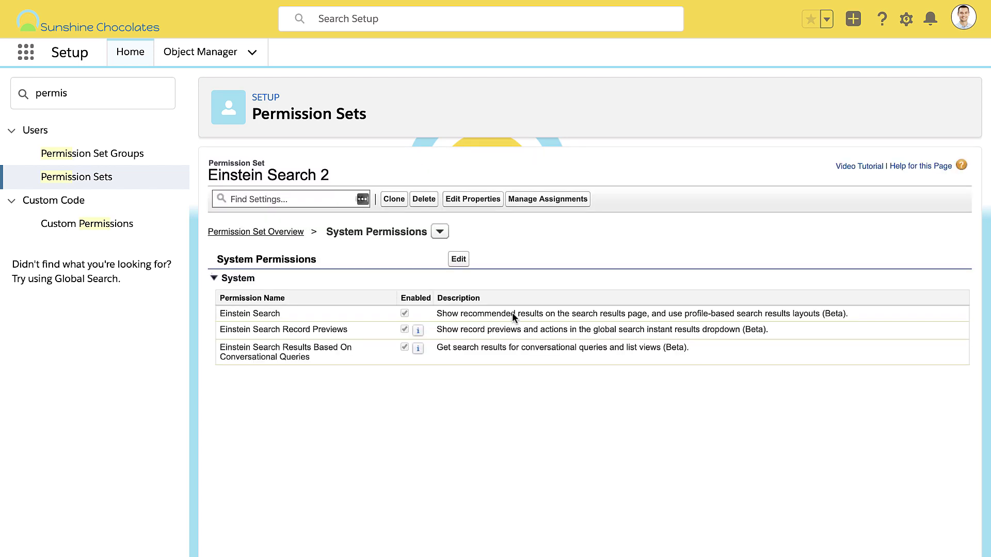
Step: Assign Einstein Search 2 to a user found under the 'B' name filter, then finish
left_click(552, 204)
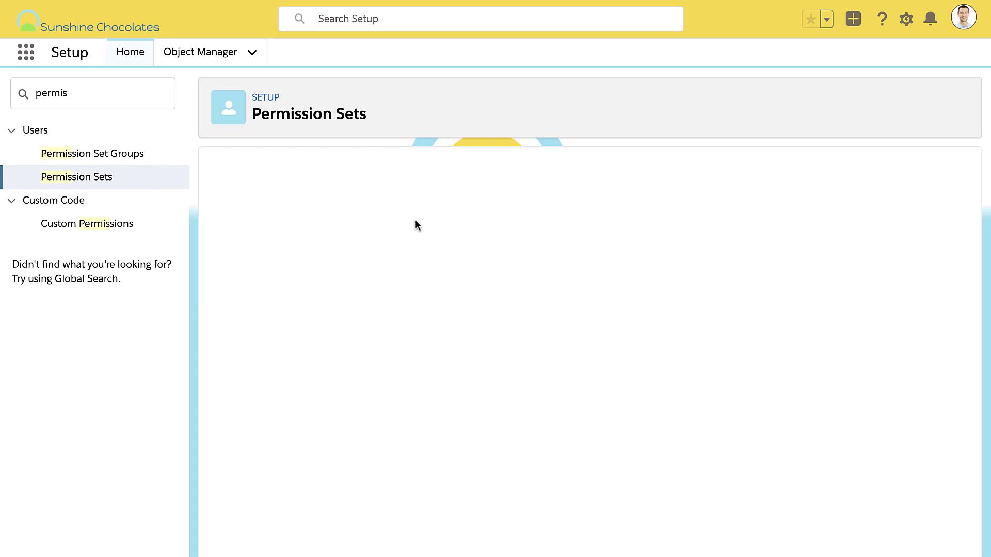
left_click(467, 246)
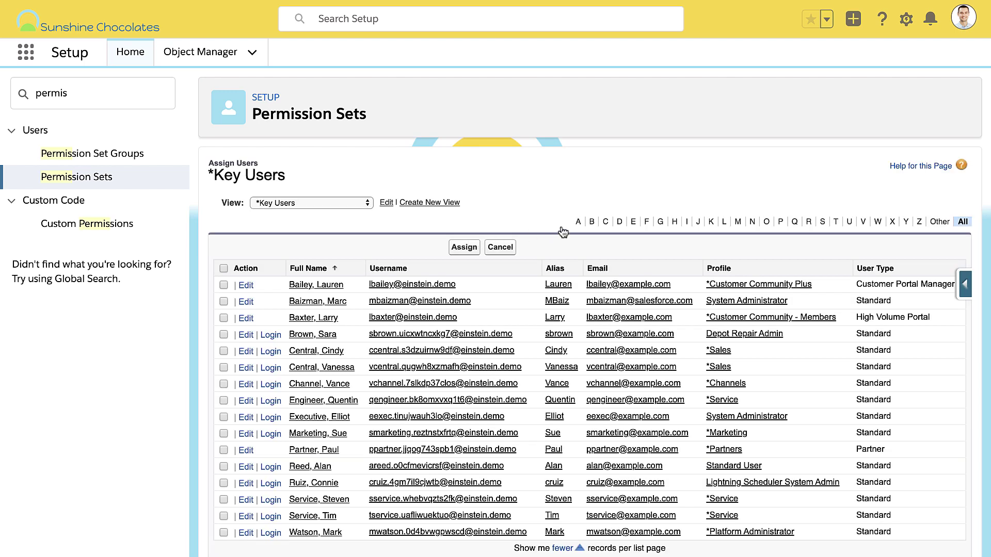
left_click(592, 222)
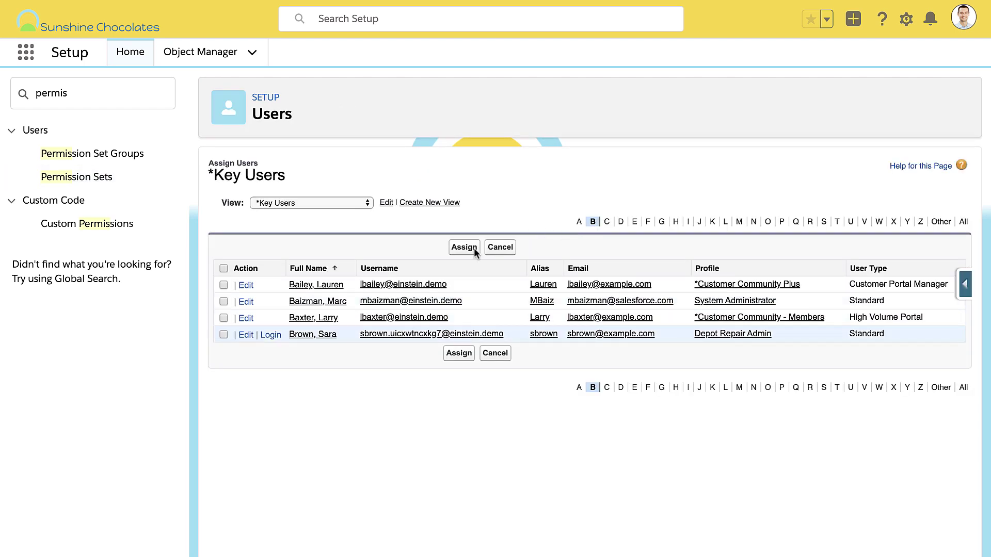
left_click(223, 301)
left_click(458, 354)
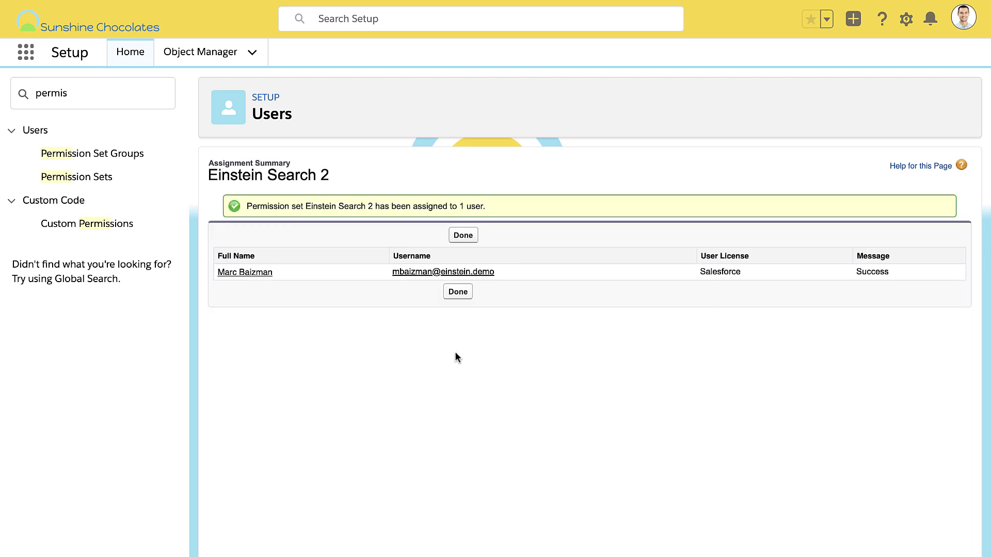
left_click(457, 292)
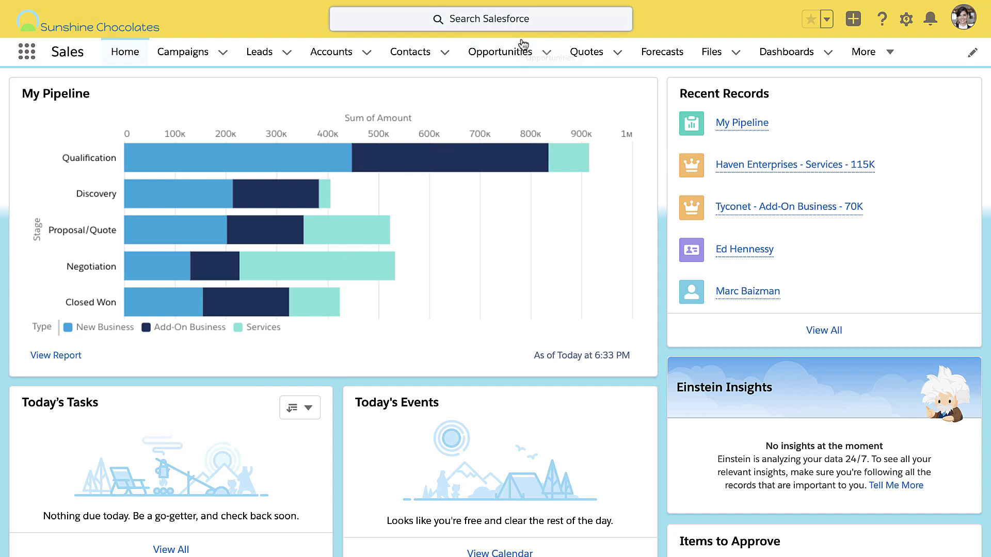
Step: Search 'associ' and preview Associated Supply Co.'s Opportunities (8) related list
left_click(497, 24)
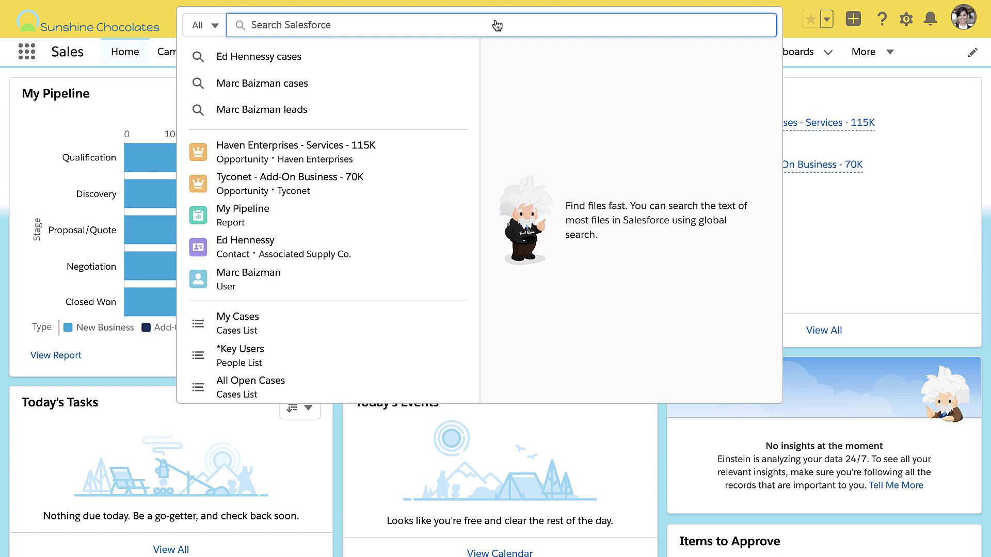
key("Down")
key("Down")
key("Down")
key("Down")
key("Down")
key("Down")
key("Down")
key("Down")
key("Down")
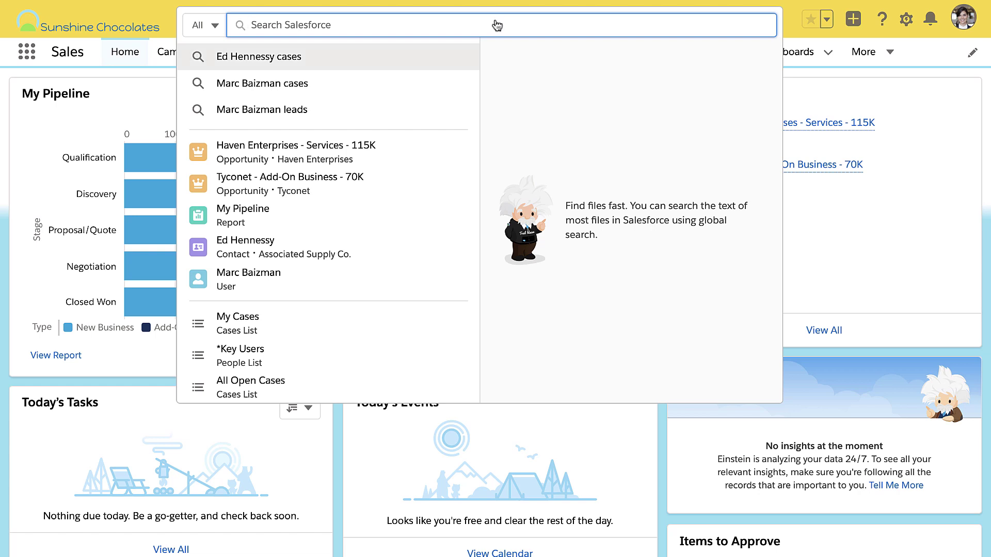
key("Up")
key("Up")
key("Up")
key("Up")
key("Up")
key("Up")
key("Up")
key("Up")
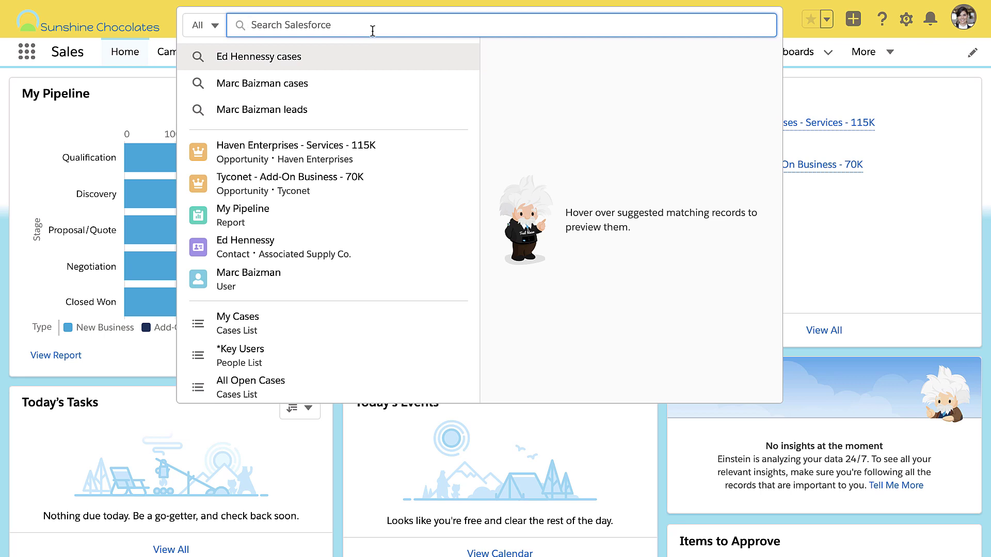
type("associ")
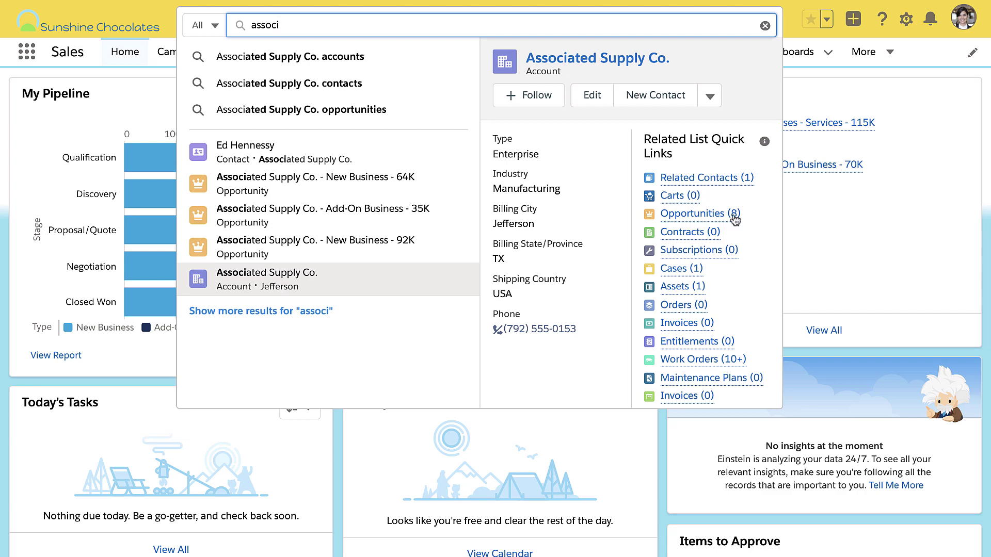
mouse_move(734, 216)
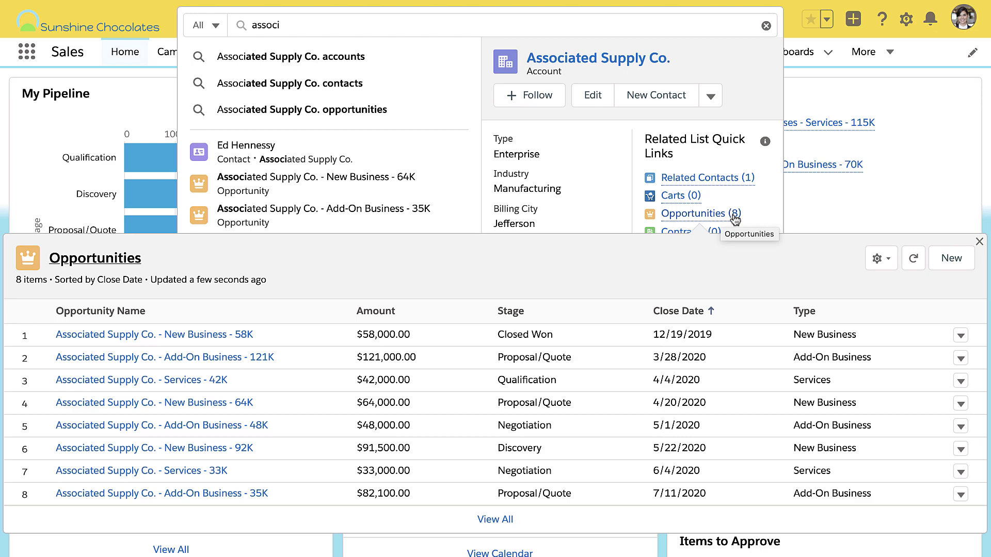
left_click(290, 26)
Step: Replace the search with 'my open opp', run 'my open opportunities', and scroll the results
left_click_drag(290, 26, 246, 25)
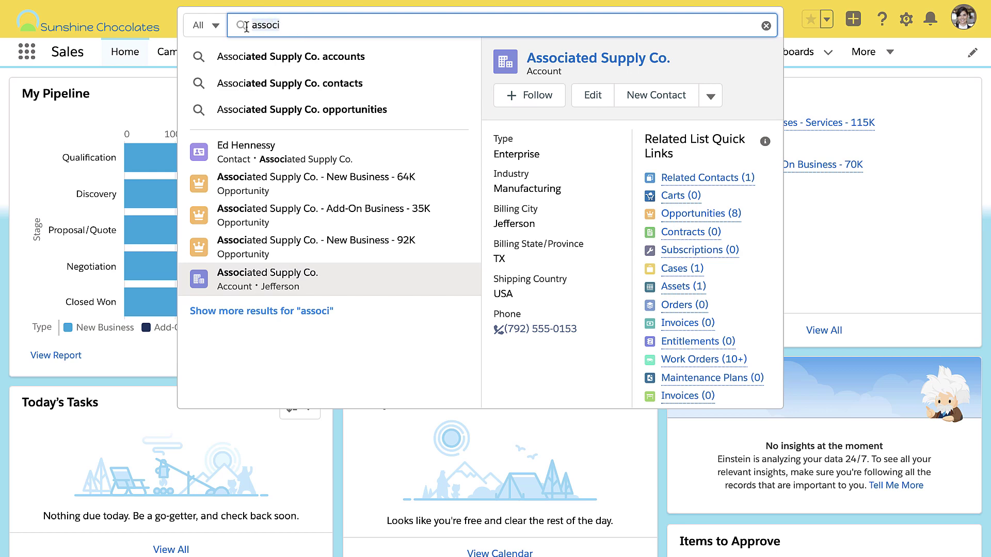
type("my open")
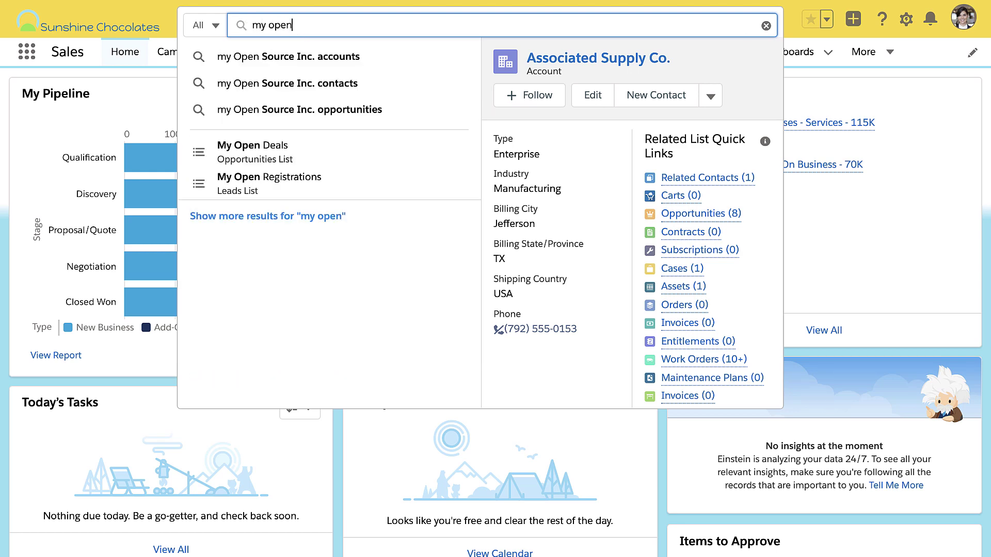
type(" opp")
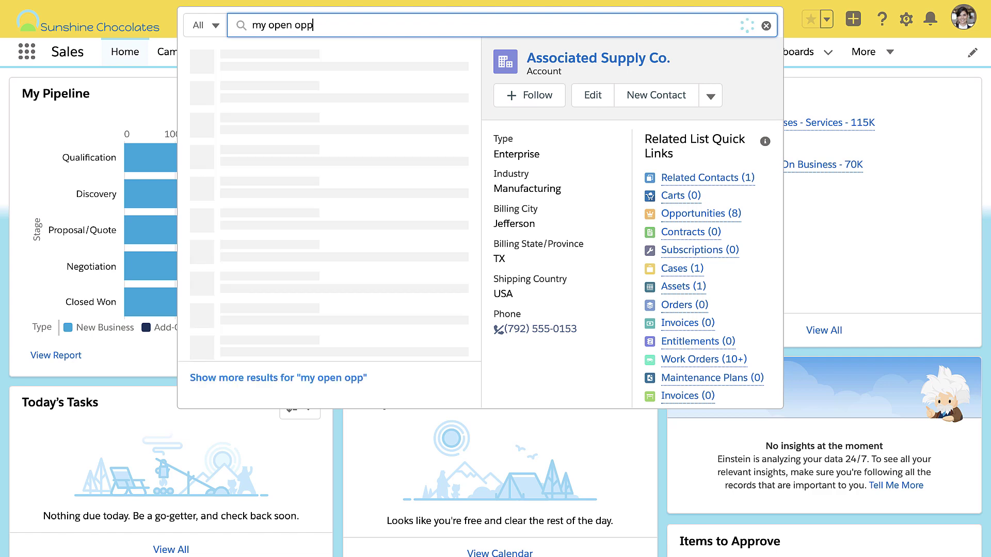
left_click(271, 83)
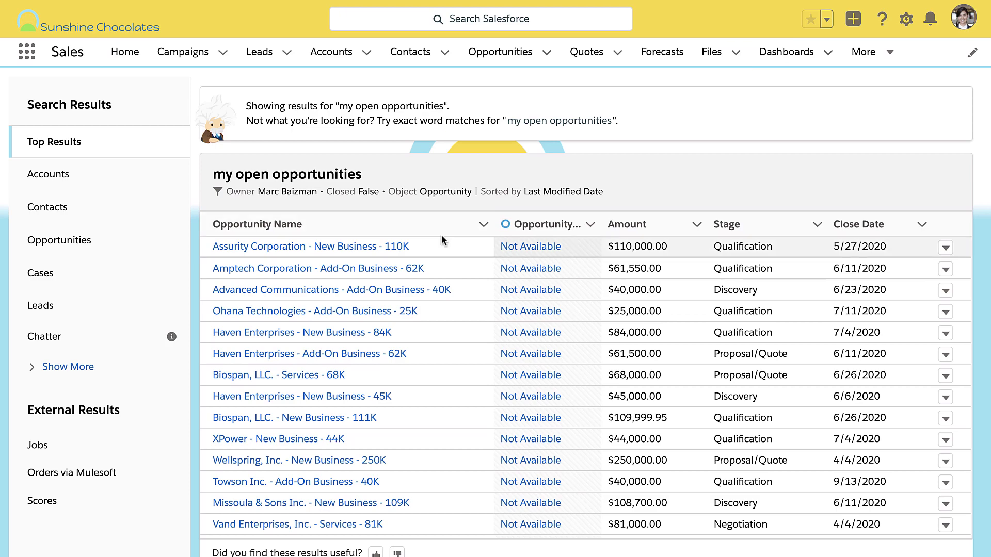
scroll(441, 237, "down", 5)
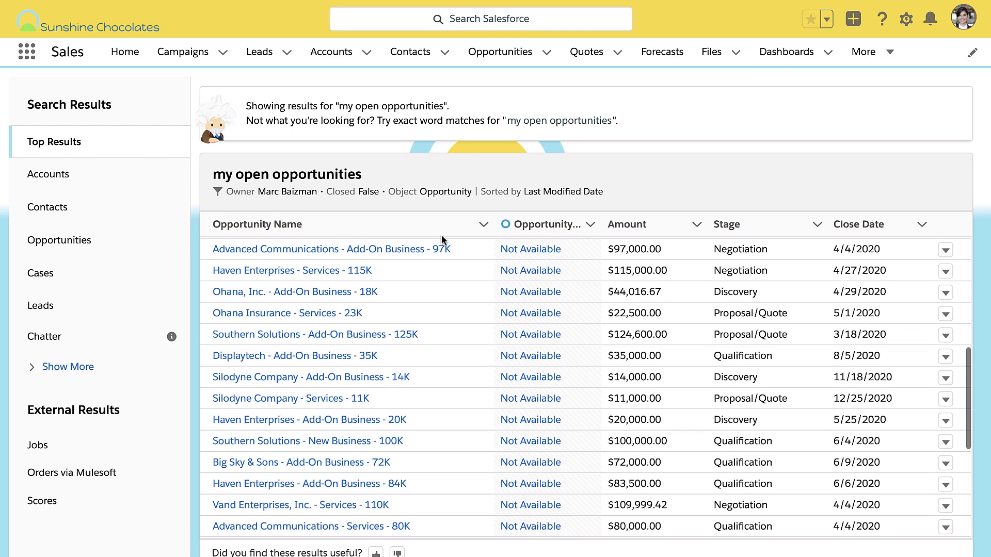